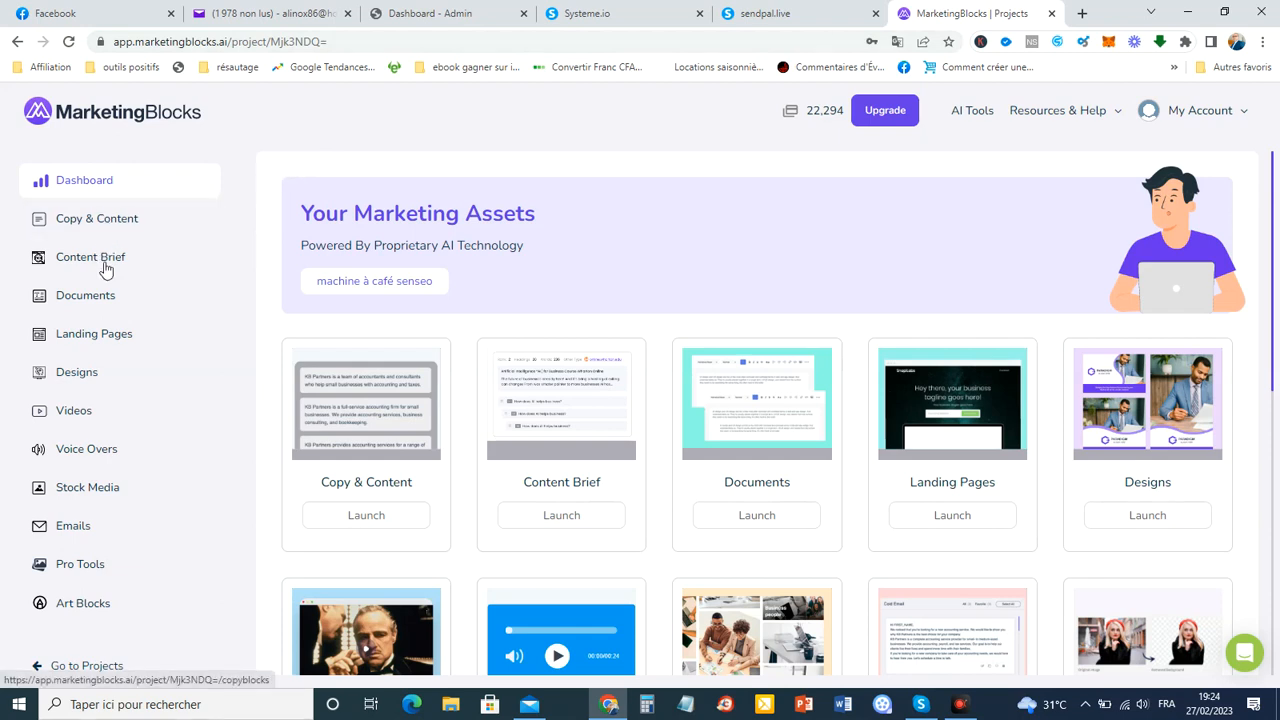
Open the Emails generator from the Copy & Content section of the sidebar.
{"action": "left_click", "coordinate": [108, 224]}
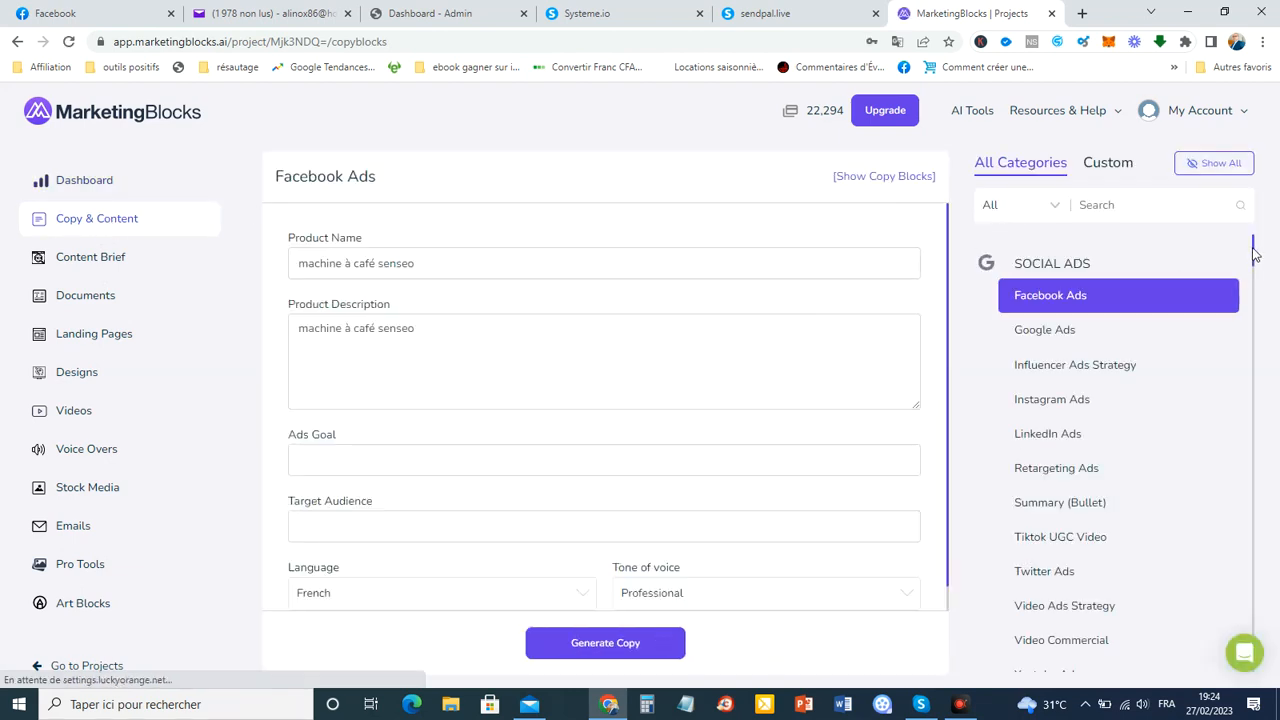
{"action": "scroll", "coordinate": [1256, 280], "scroll_direction": "down", "scroll_amount": 3}
{"action": "left_click_drag", "start_coordinate": [1258, 280], "coordinate": [1263, 297]}
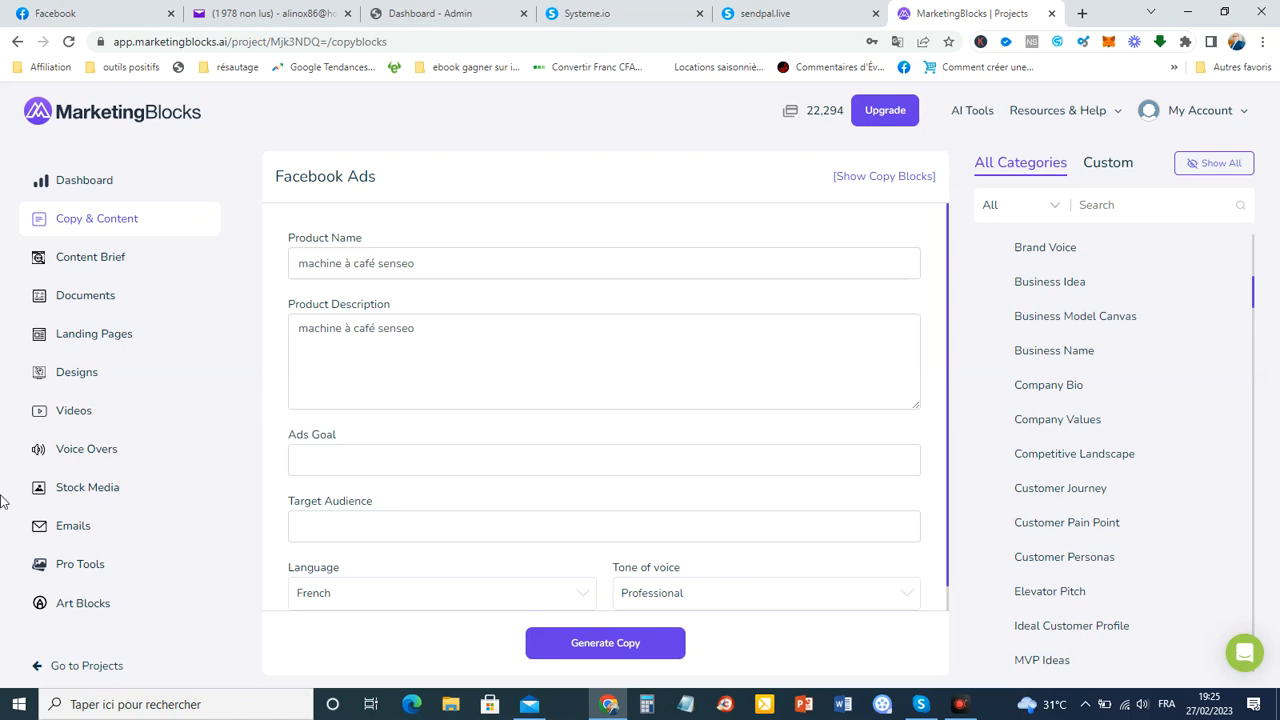
{"action": "left_click", "coordinate": [79, 529]}
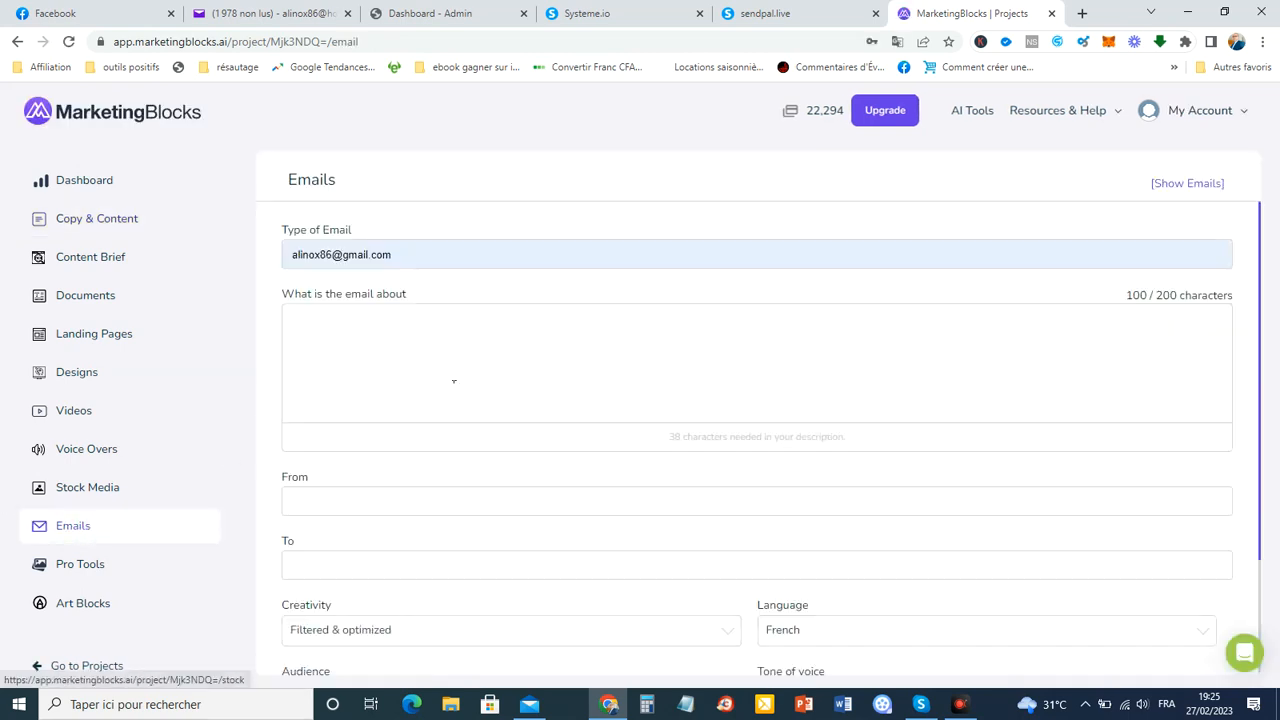
Replace the autofilled email type with 'Email de présentation'.
{"action": "left_click", "coordinate": [434, 253]}
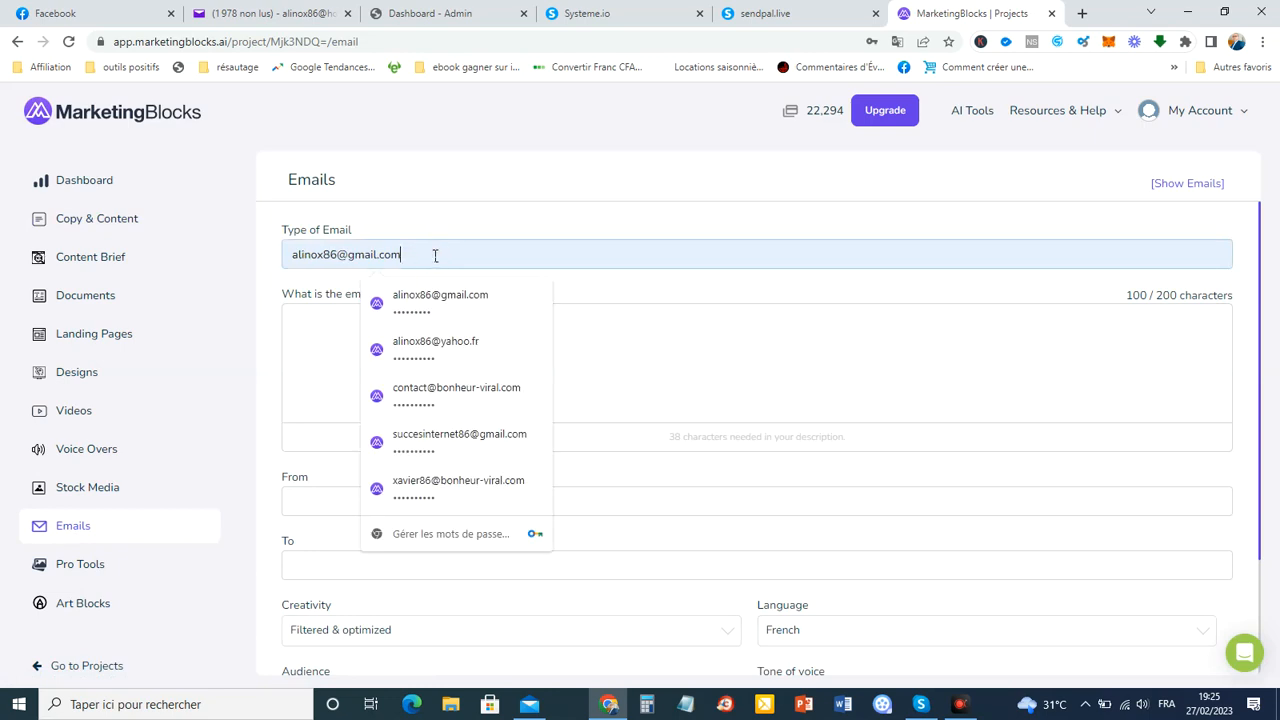
{"action": "left_click_drag", "start_coordinate": [435, 256], "coordinate": [212, 272]}
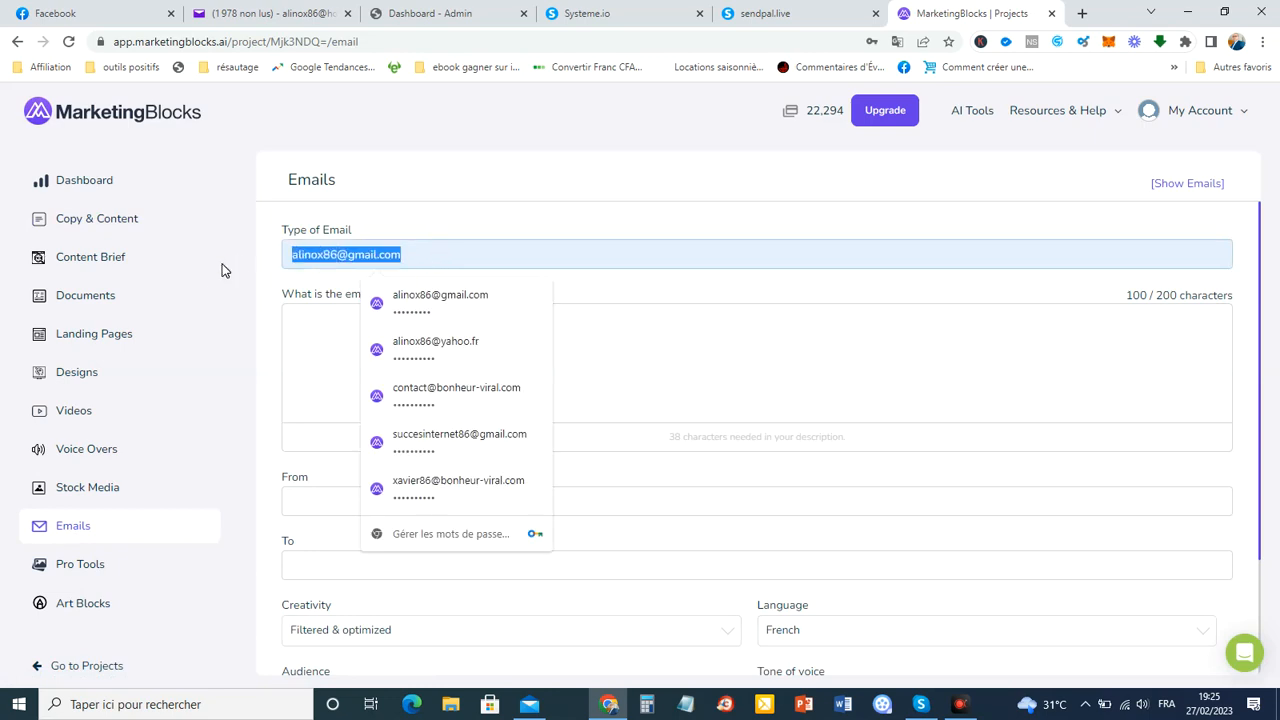
{"action": "key", "text": "BackSpace"}
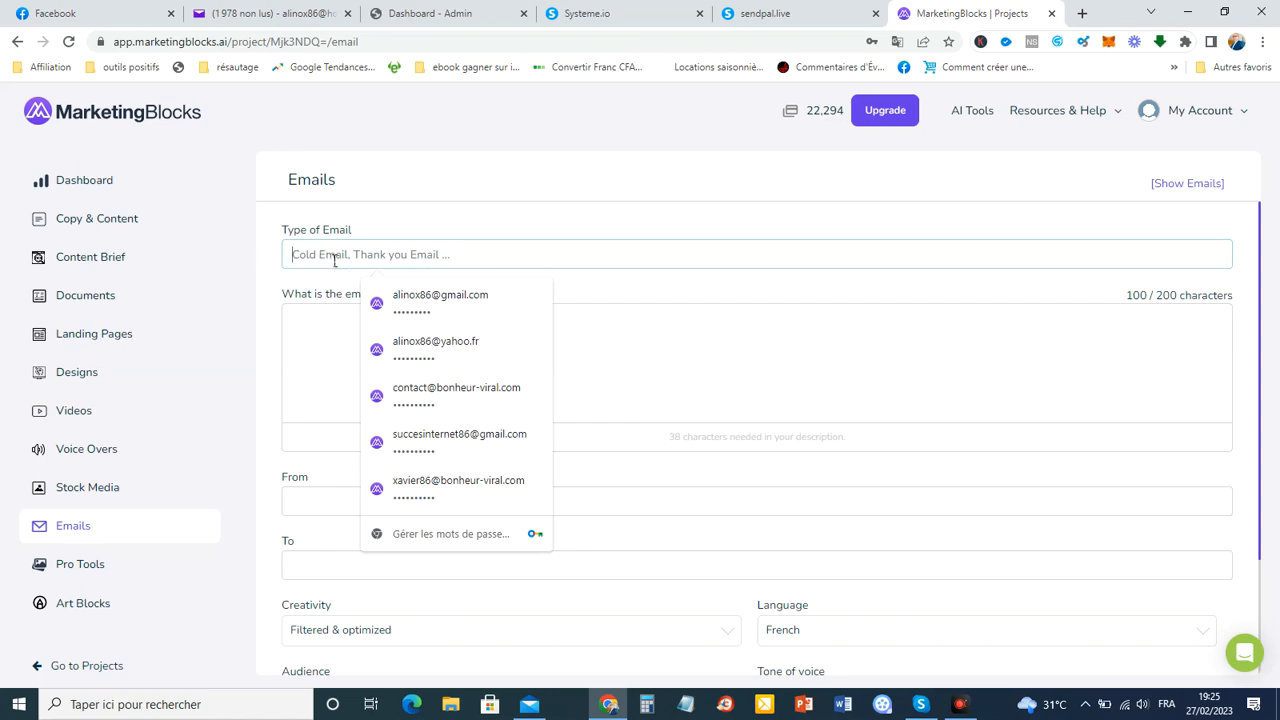
{"action": "type", "text": "Email de présentation"}
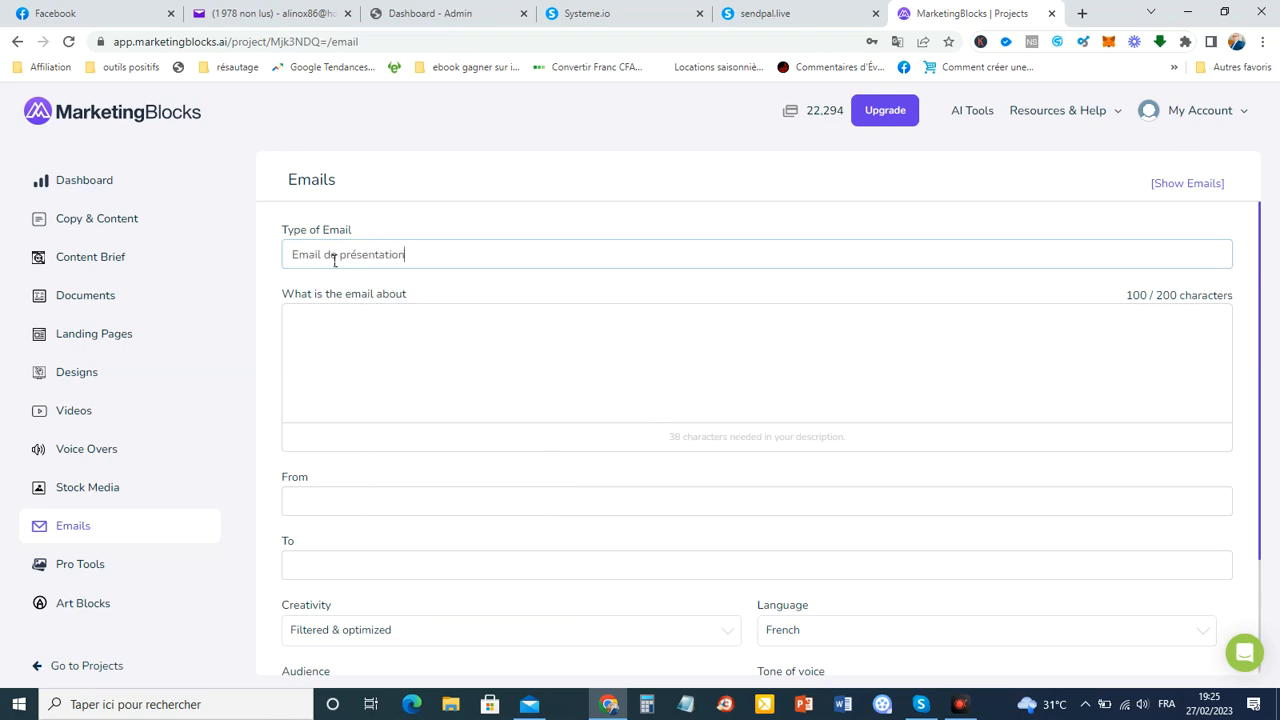
Enter 'Meilleure machine à café' as what the email is about.
{"action": "left_click", "coordinate": [381, 350]}
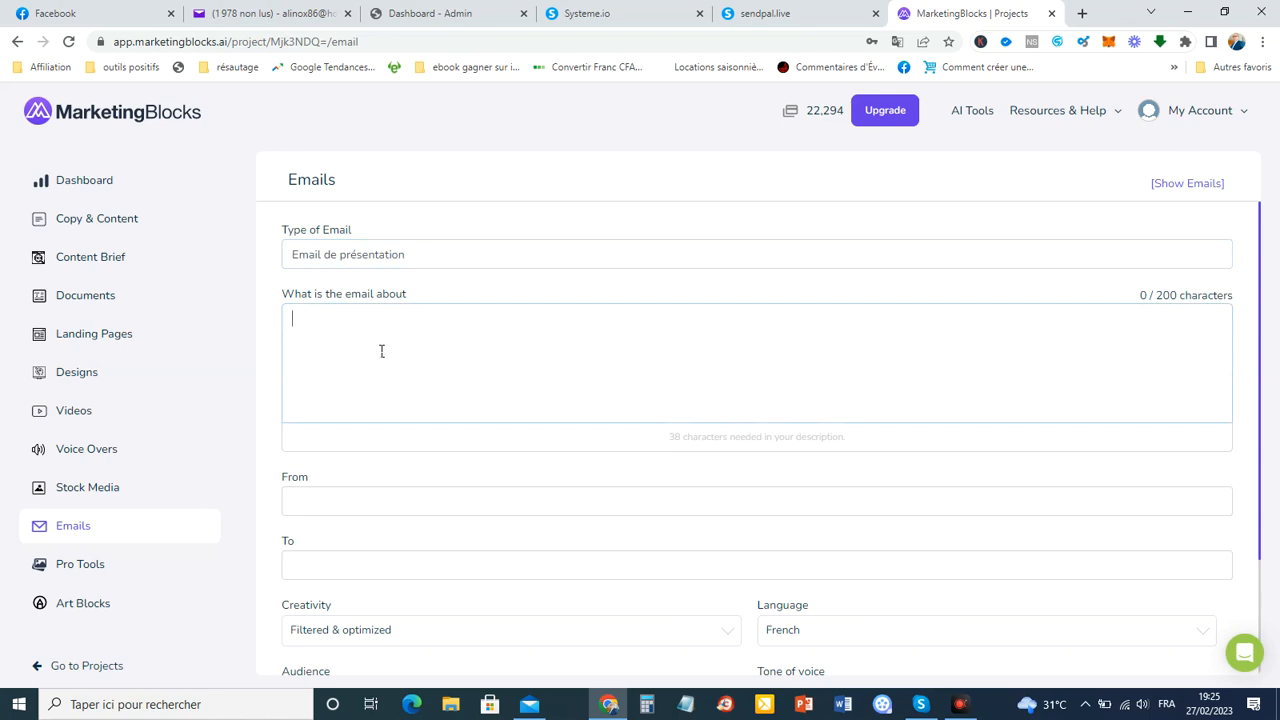
{"action": "left_click", "coordinate": [339, 336]}
{"action": "type", "text": "La"}
{"action": "key", "text": "BackSpace"}
{"action": "key", "text": "BackSpace"}
{"action": "type", "text": "Machine à"}
{"action": "key", "text": "BackSpace"}
{"action": "key", "text": "BackSpace"}
{"action": "key", "text": "BackSpace"}
{"action": "key", "text": "BackSpace"}
{"action": "key", "text": "BackSpace"}
{"action": "key", "text": "BackSpace"}
{"action": "key", "text": "BackSpace"}
{"action": "key", "text": "BackSpace"}
{"action": "key", "text": "BackSpace"}
{"action": "key", "text": "BackSpace"}
{"action": "type", "text": "Meil"}
{"action": "key", "text": "BackSpace"}
{"action": "type", "text": "illeure ma"}
{"action": "key", "text": "BackSpace"}
{"action": "type", "text": "chine à café"}
Fill in the sender's name and choose the saved recipient name in To.
{"action": "left_click_drag", "start_coordinate": [1262, 327], "coordinate": [1263, 383]}
{"action": "left_click", "coordinate": [343, 423]}
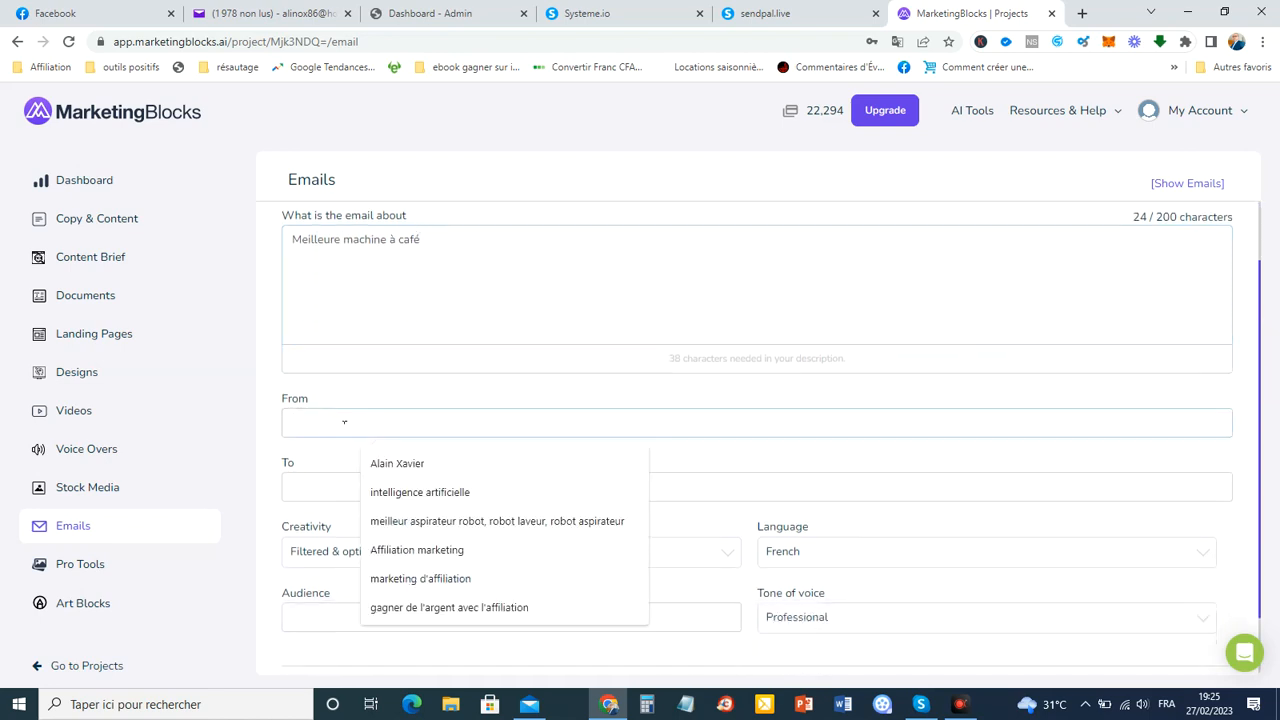
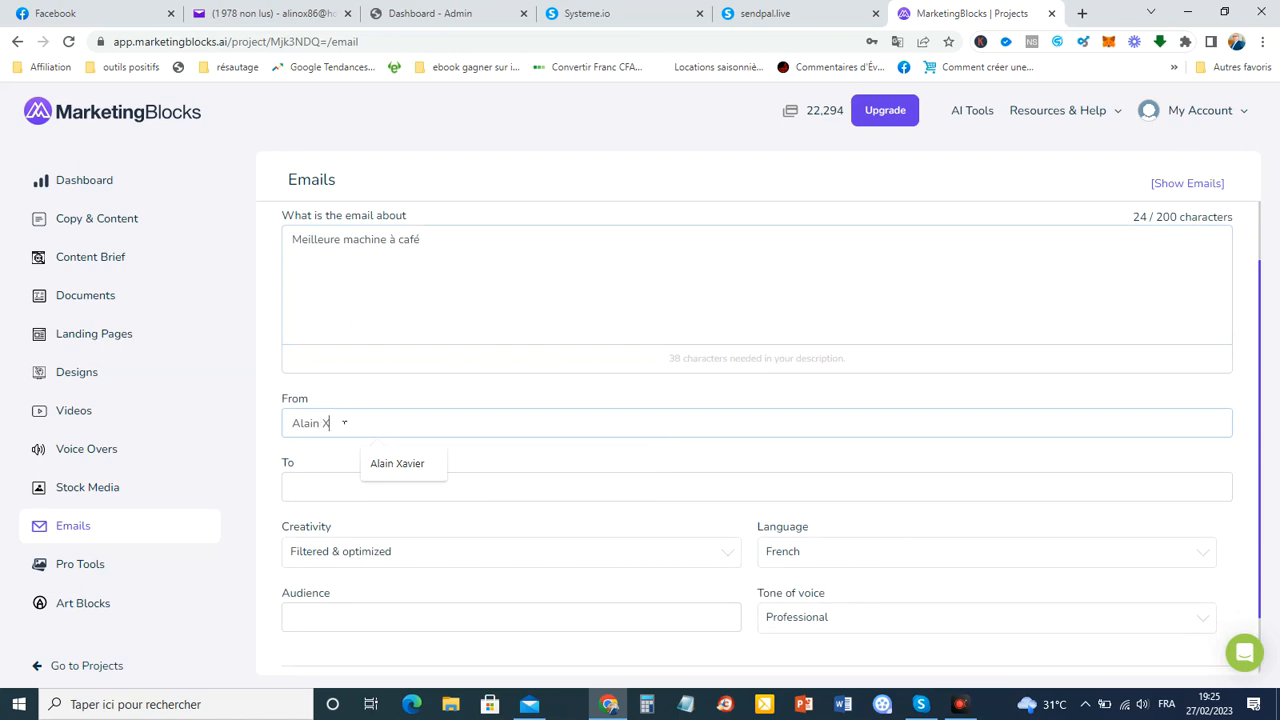
{"action": "left_click", "coordinate": [340, 494]}
{"action": "left_click", "coordinate": [340, 494]}
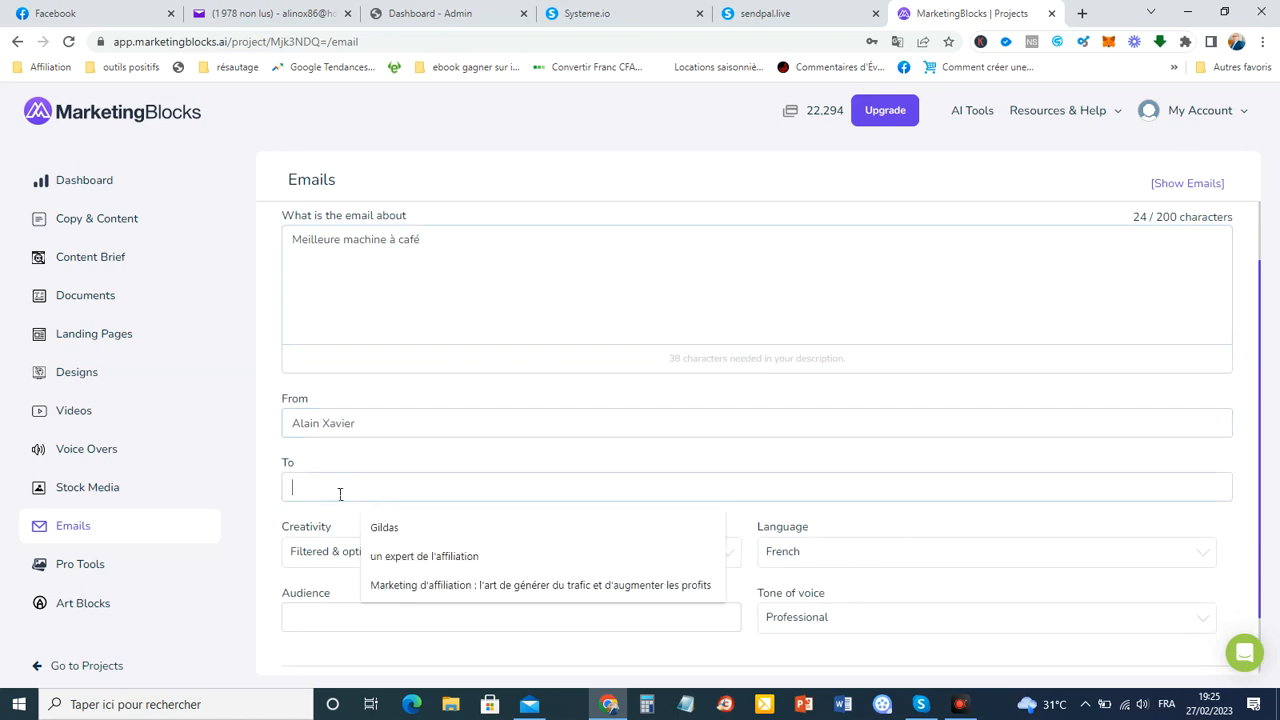
{"action": "left_click", "coordinate": [382, 527]}
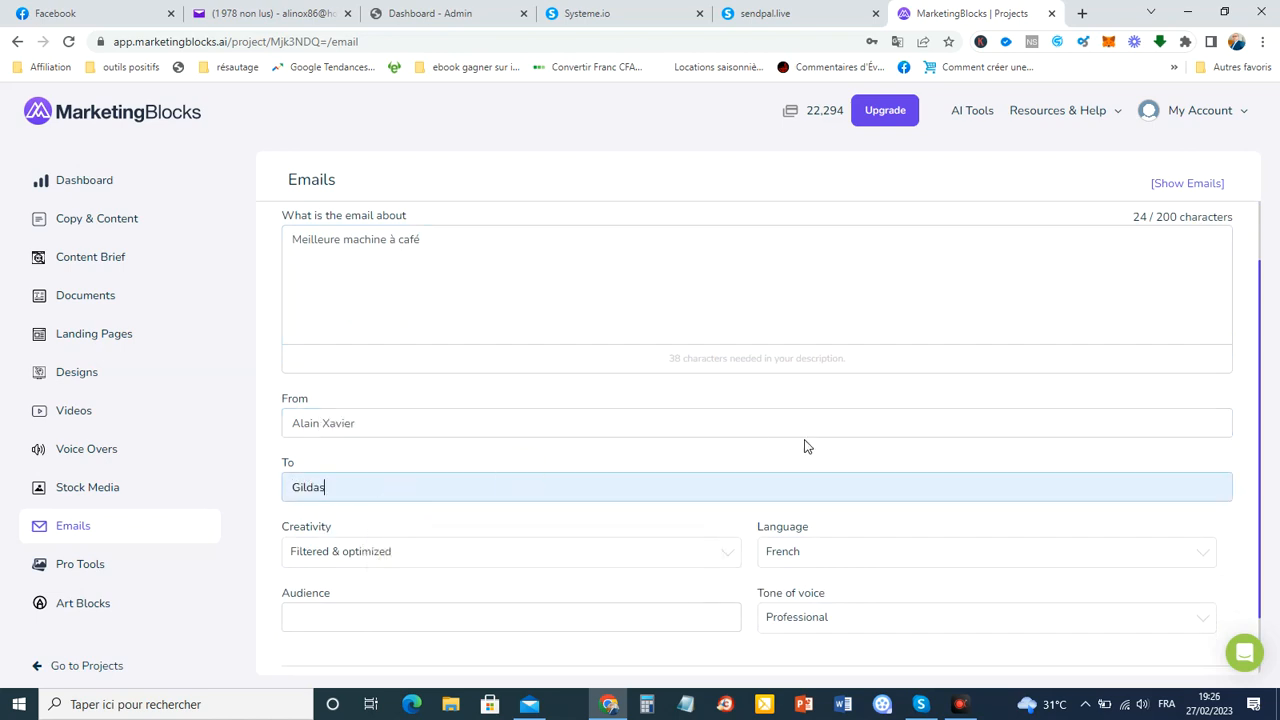
Set the audience to Business and keep the Professional tone of voice.
{"action": "left_click_drag", "start_coordinate": [1260, 437], "coordinate": [1271, 531]}
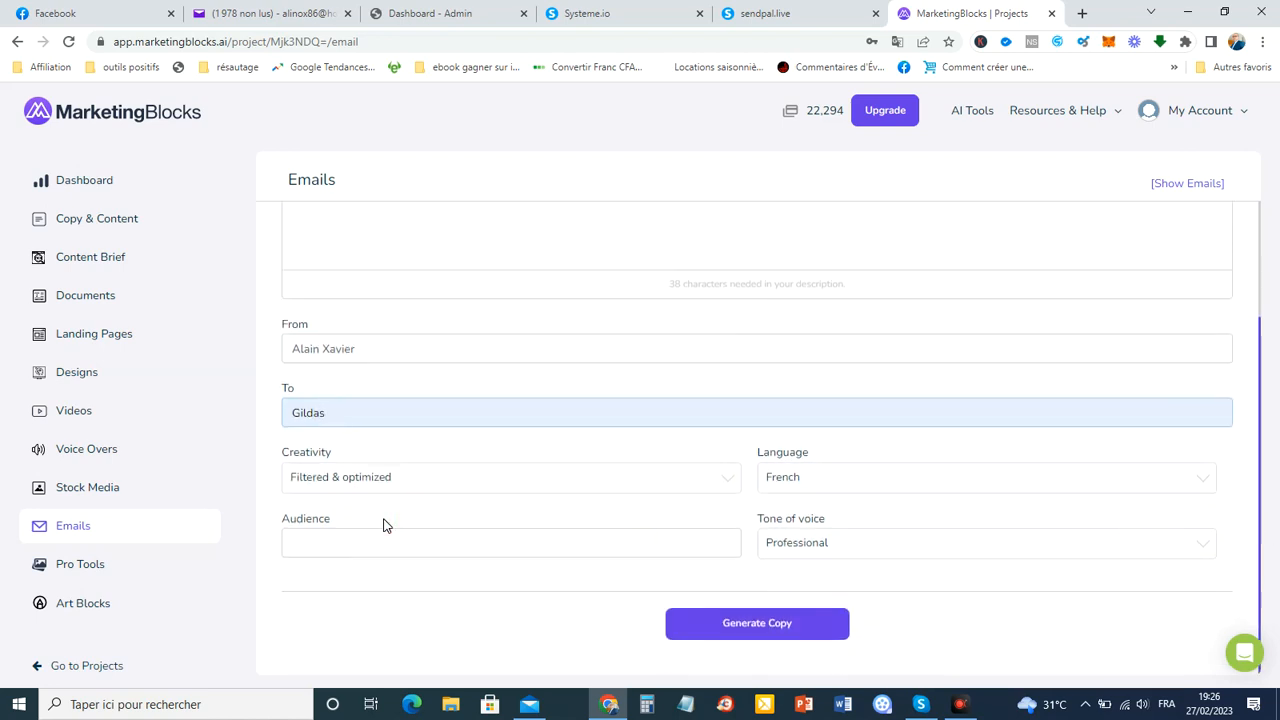
{"action": "left_click", "coordinate": [345, 552]}
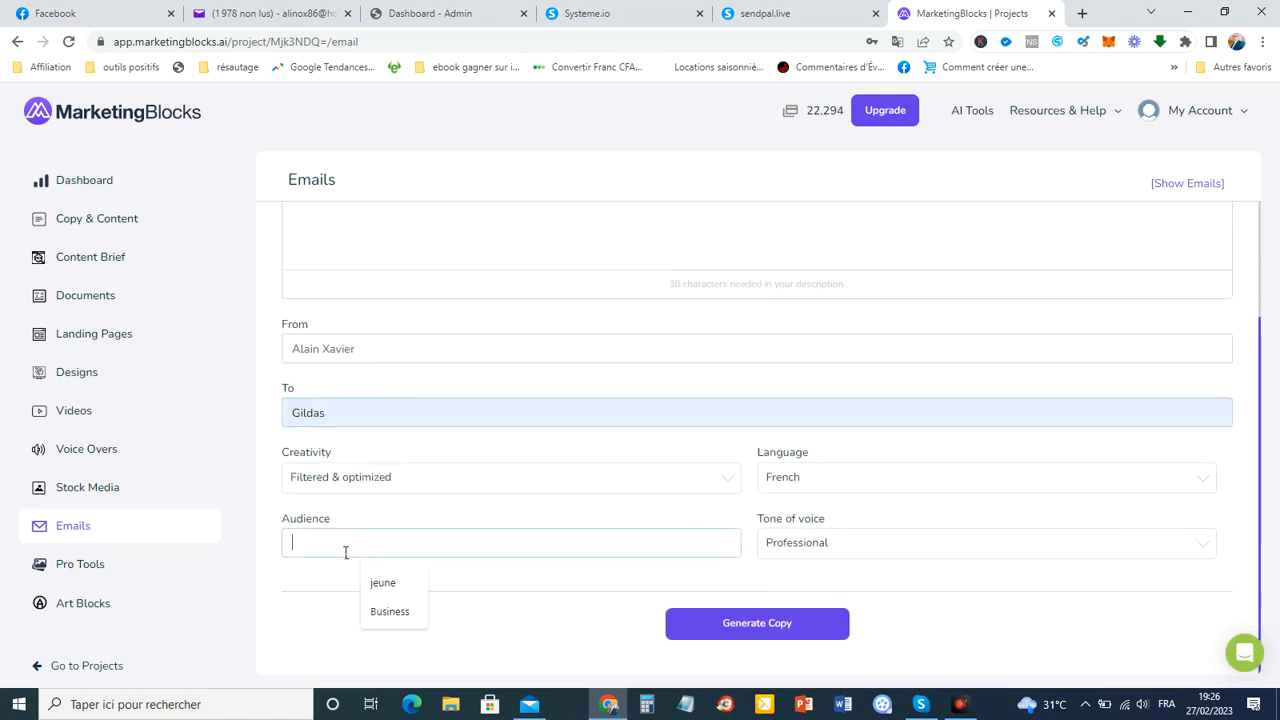
{"action": "left_click", "coordinate": [389, 618]}
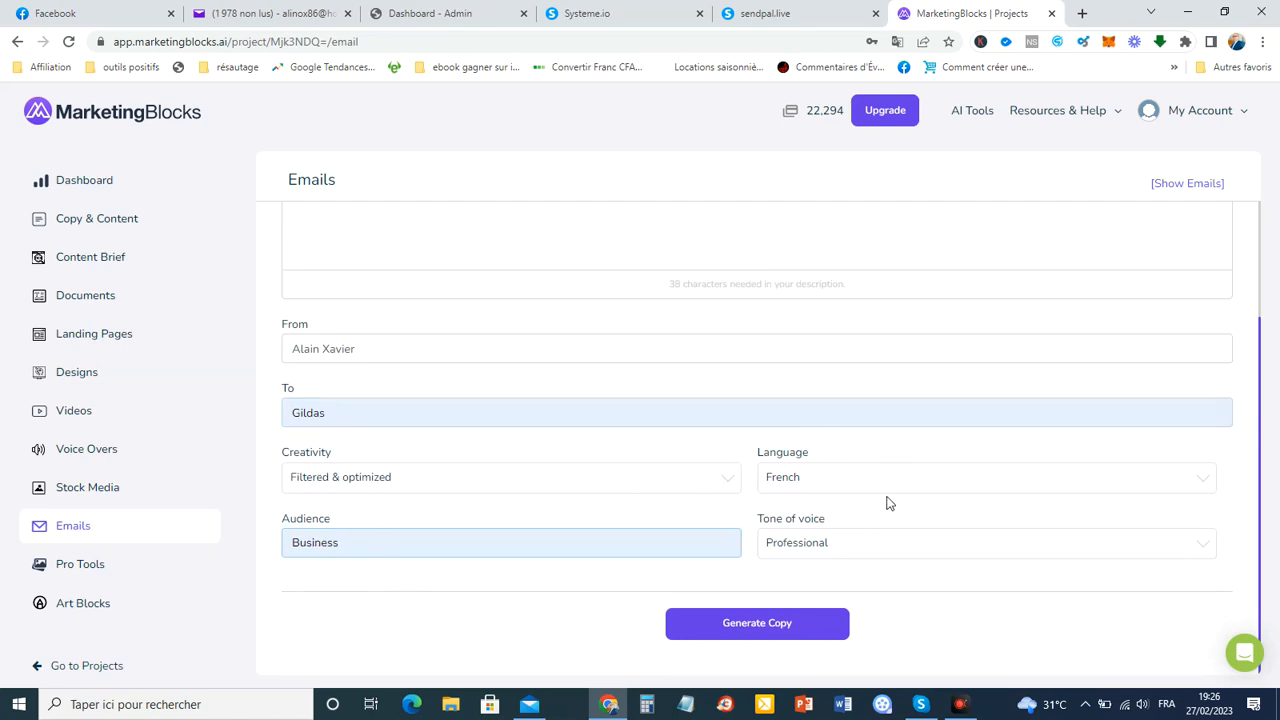
{"action": "left_click", "coordinate": [845, 553]}
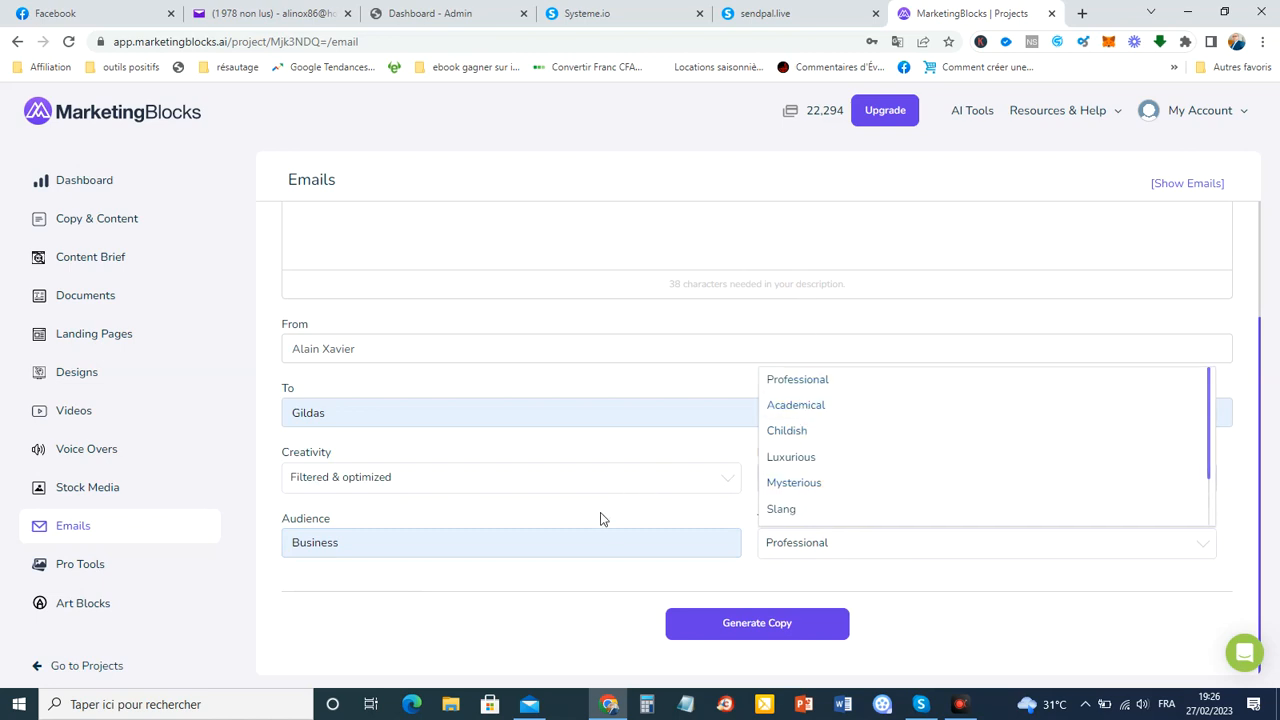
{"action": "left_click", "coordinate": [509, 647]}
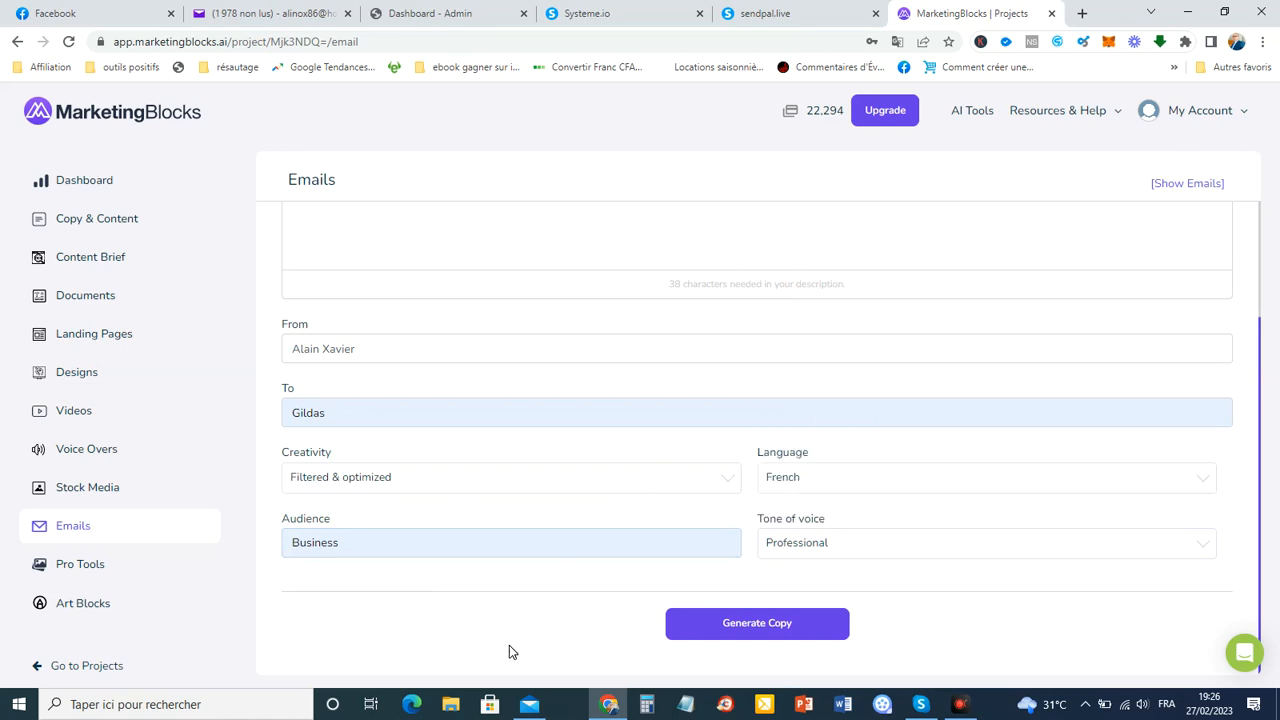
Generate the email copy and dismiss Chrome's save-password popup.
{"action": "left_click", "coordinate": [760, 626]}
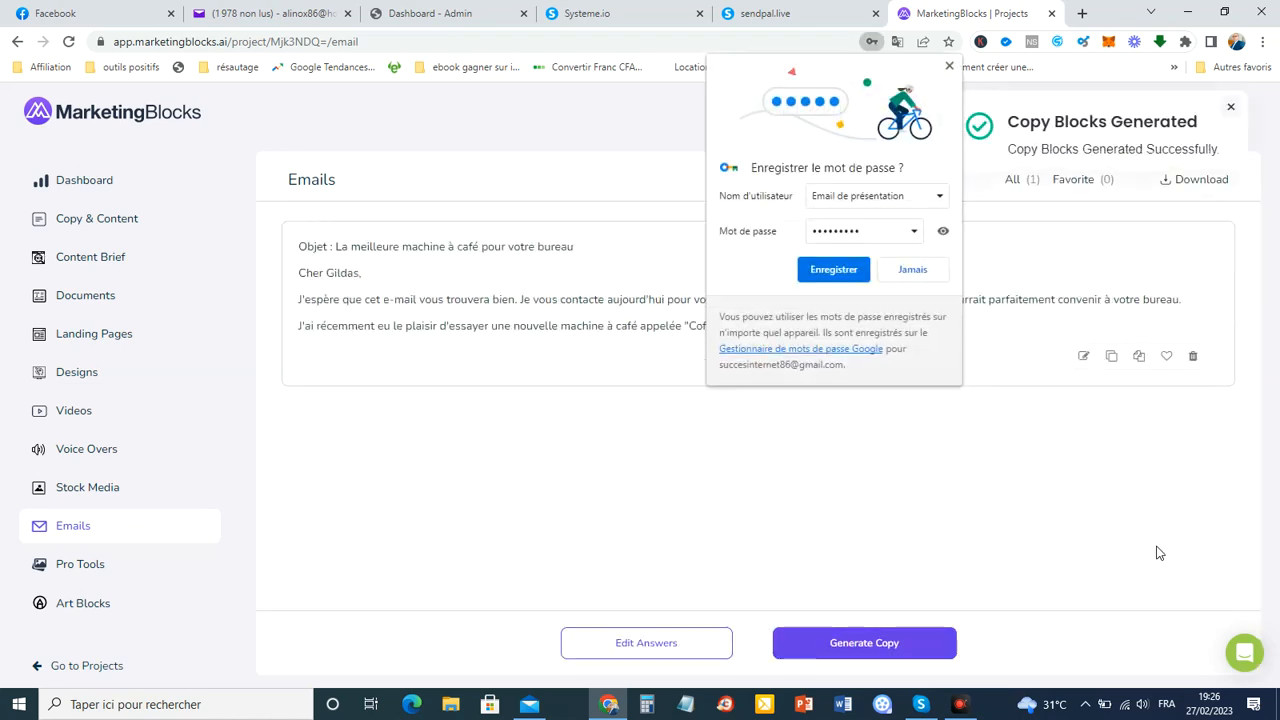
{"action": "left_click", "coordinate": [949, 67]}
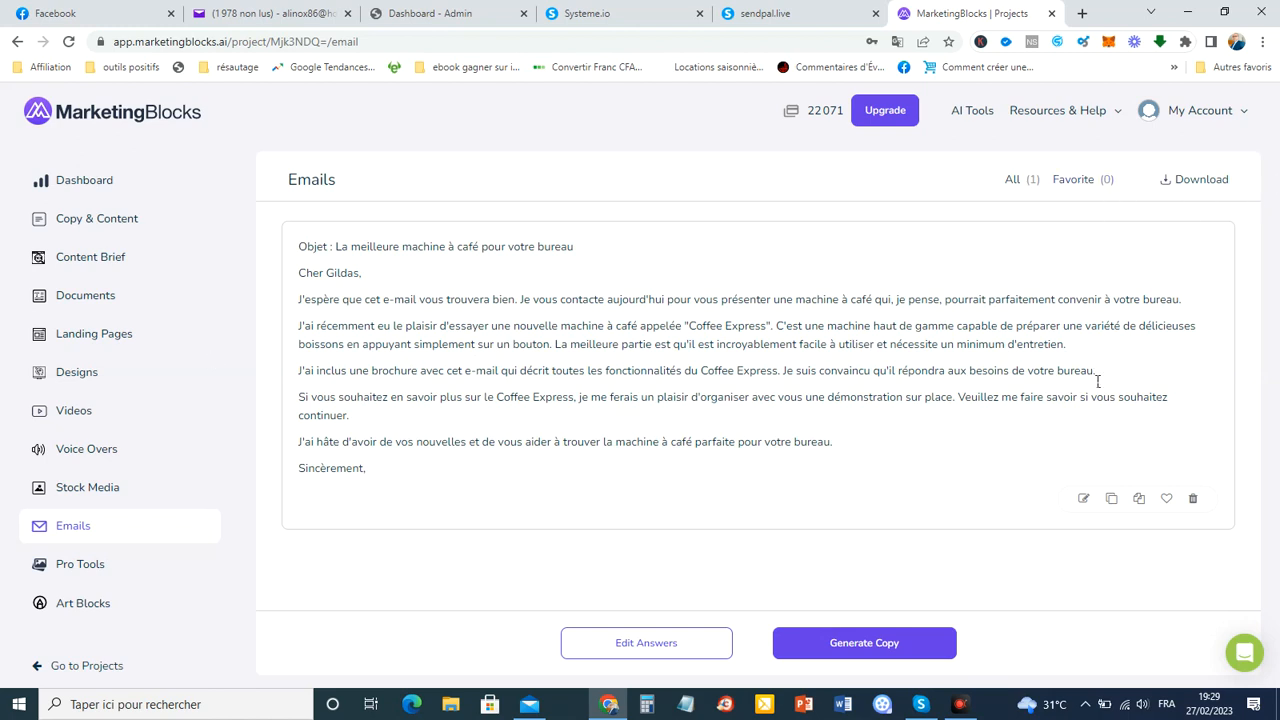
Mark the generated email 'La meilleure machine à café pour votre bureau' as a favorite.
{"action": "left_click", "coordinate": [1166, 500]}
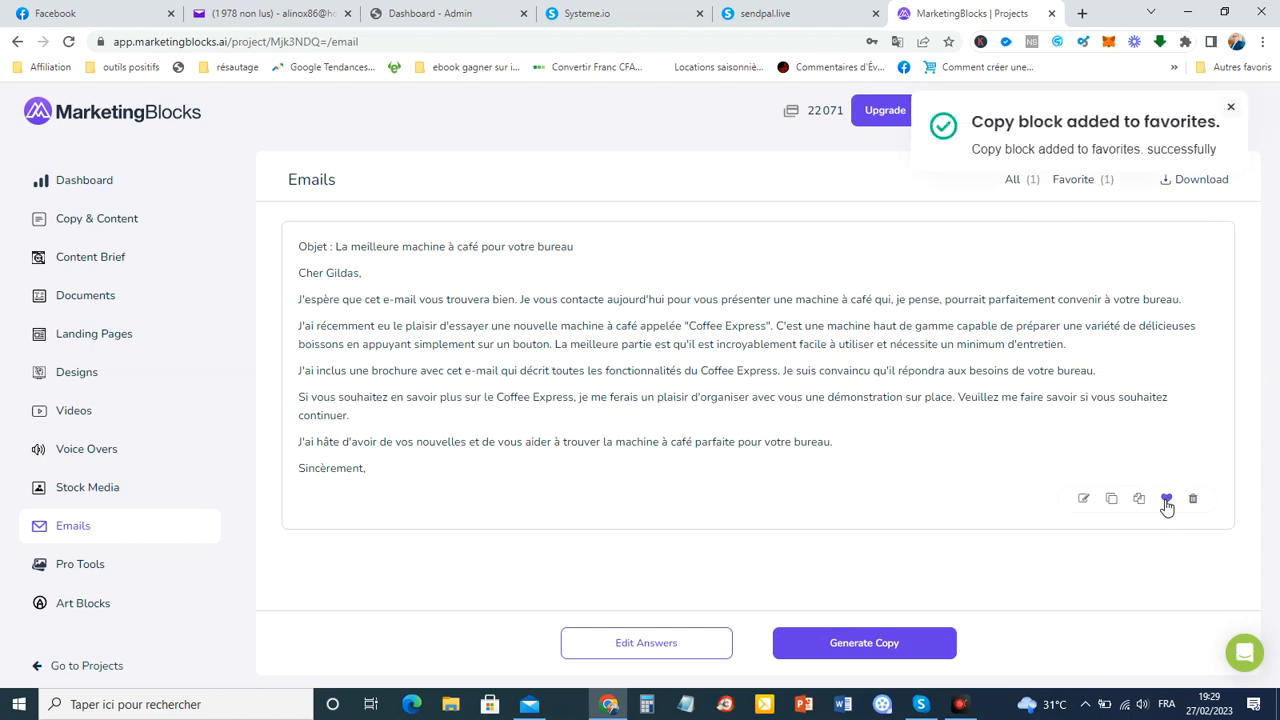